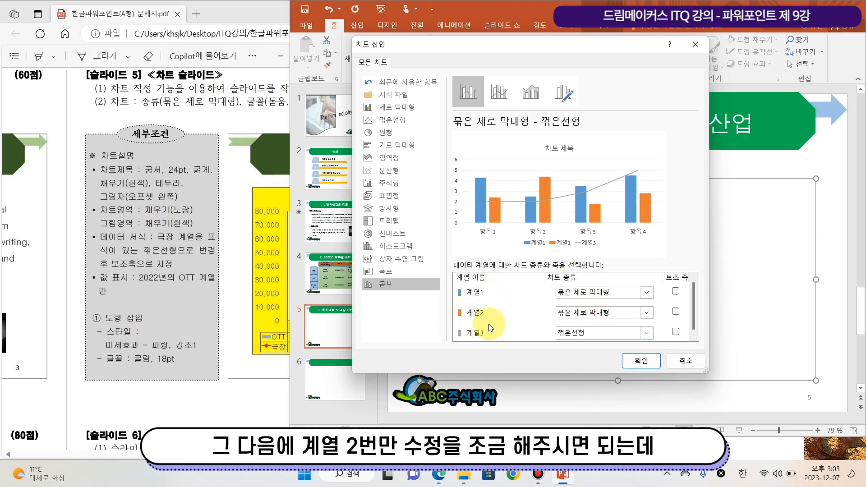
- Insert a combo chart with 계열2 as a line with markers (표식이 있는 꺾은선형) on the secondary axis
{"action": "left_click", "coordinate": [243, 15]}
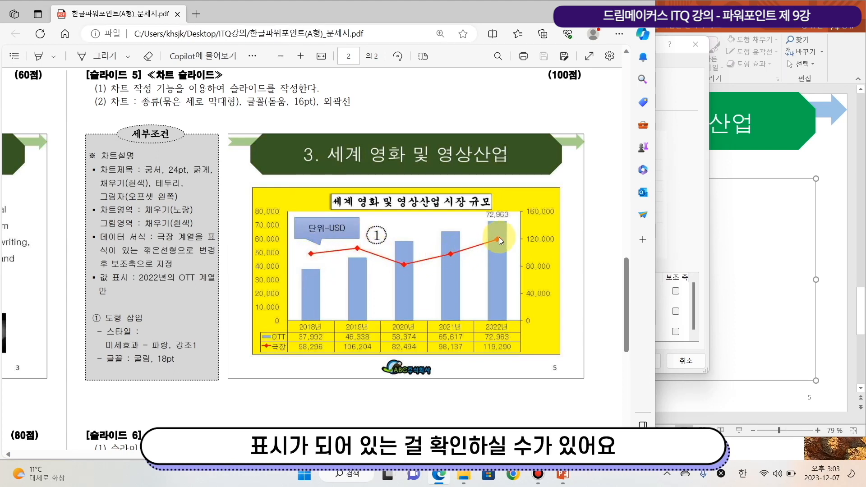
{"action": "left_click", "coordinate": [680, 211]}
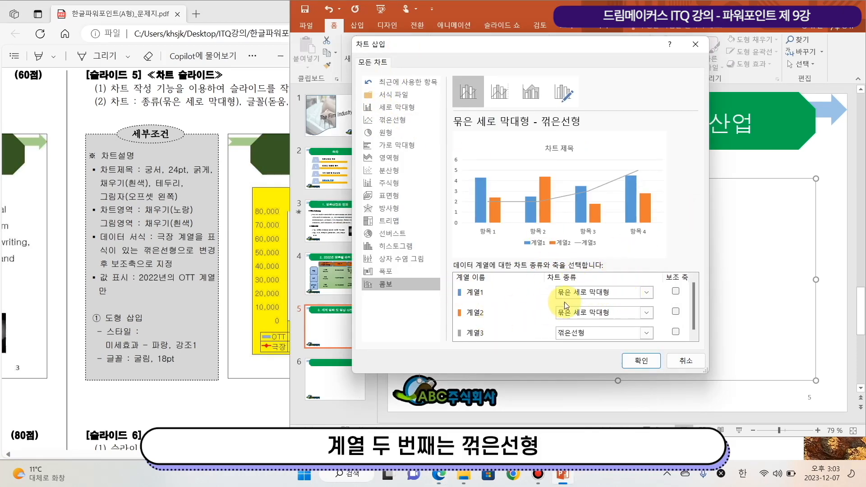
{"action": "left_click", "coordinate": [610, 312]}
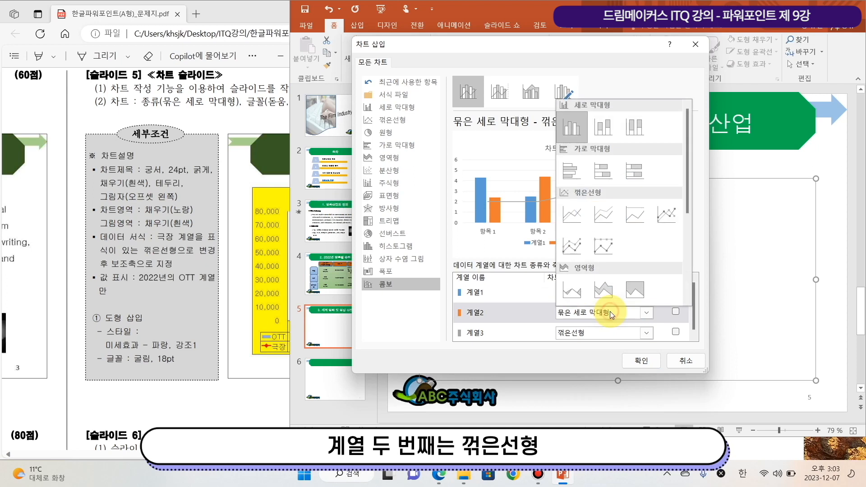
{"action": "left_click", "coordinate": [675, 217]}
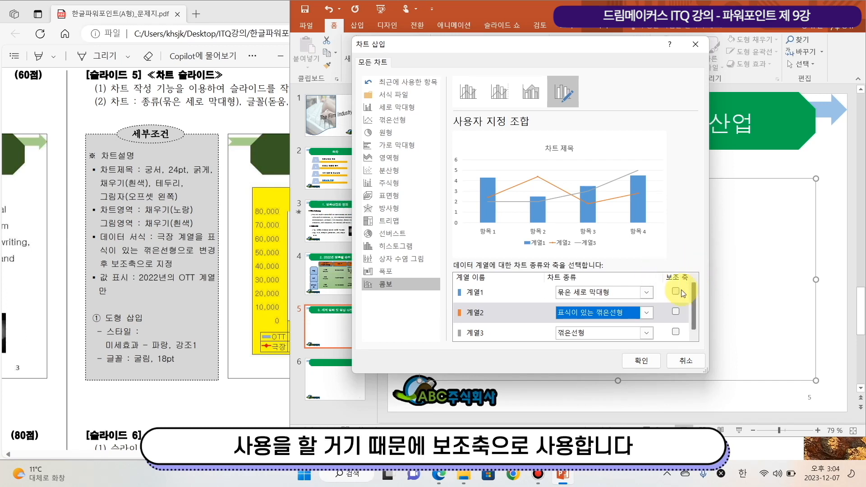
{"action": "left_click", "coordinate": [676, 311]}
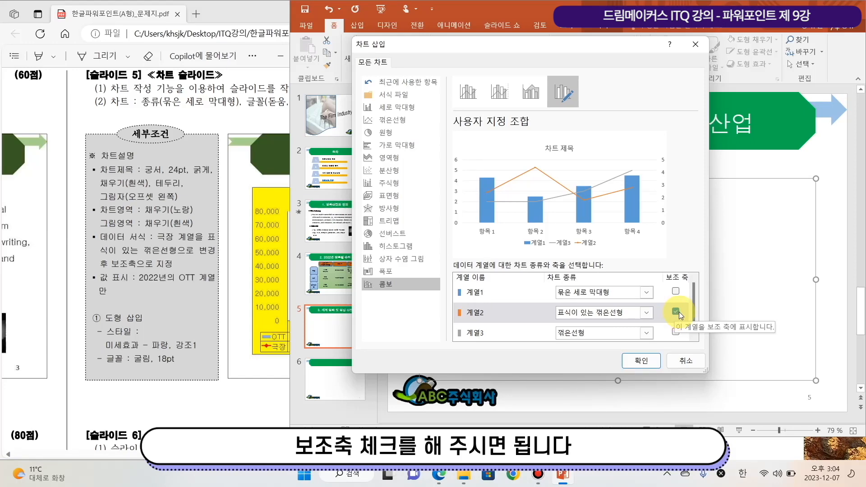
{"action": "left_click", "coordinate": [643, 361]}
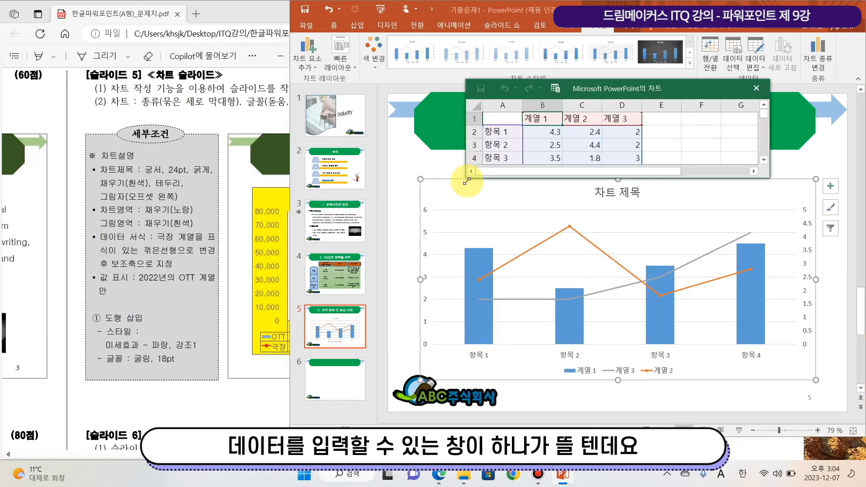
- Enlarge the chart data sheet and arrange it beside the PDF with the slide 5 reference chart in view
{"action": "left_click", "coordinate": [760, 294]}
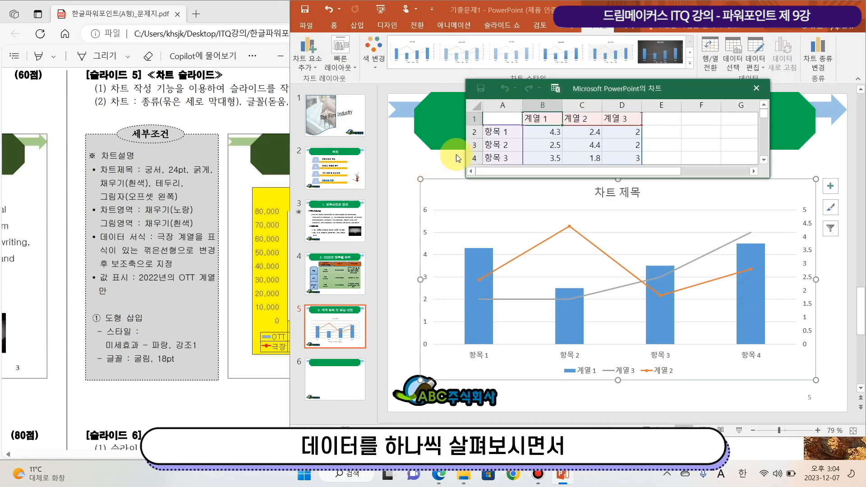
{"action": "left_click_drag", "start_coordinate": [466, 178], "coordinate": [377, 259]}
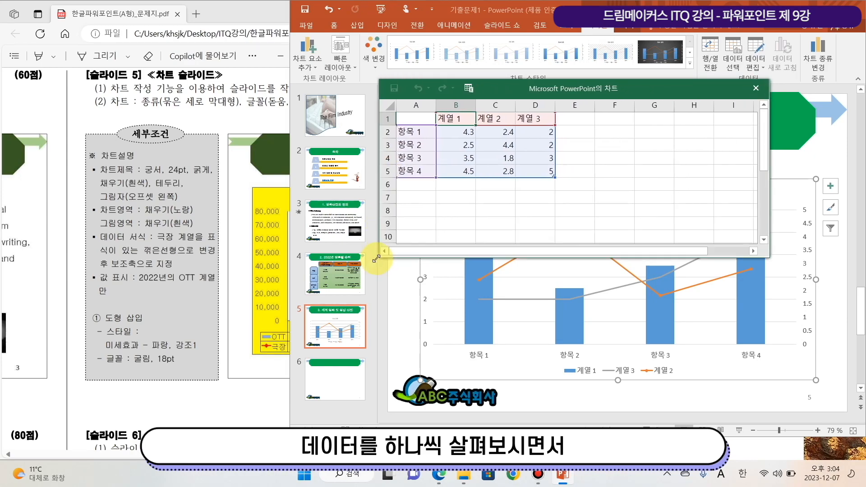
{"action": "left_click_drag", "start_coordinate": [210, 10], "coordinate": [150, 1]}
{"action": "left_click_drag", "start_coordinate": [624, 5], "coordinate": [420, 13]}
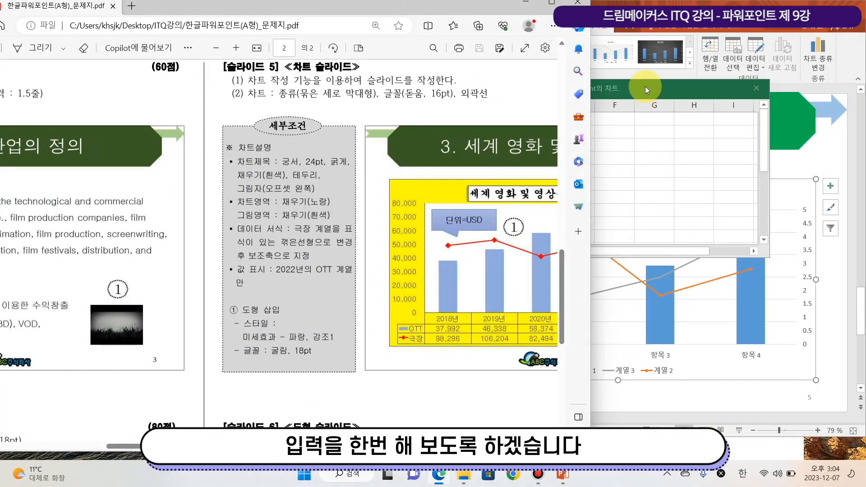
{"action": "left_click_drag", "start_coordinate": [645, 85], "coordinate": [729, 125]}
{"action": "left_click", "coordinate": [168, 384]}
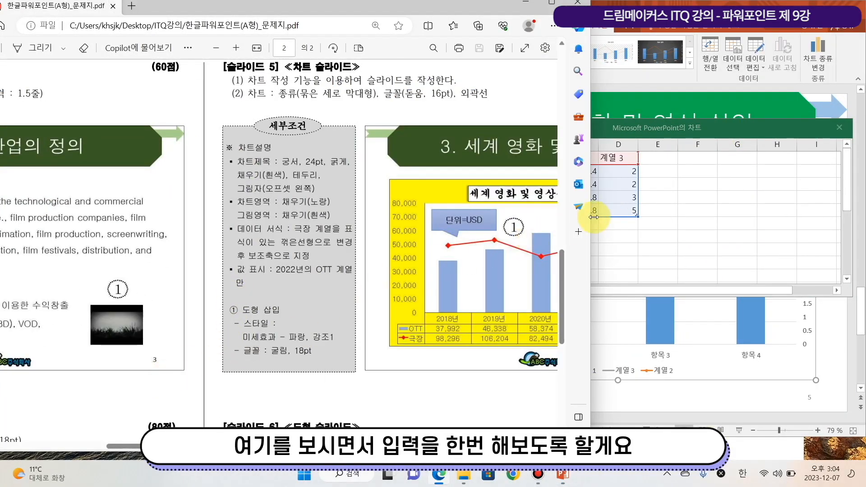
{"action": "left_click_drag", "start_coordinate": [591, 217], "coordinate": [374, 226]}
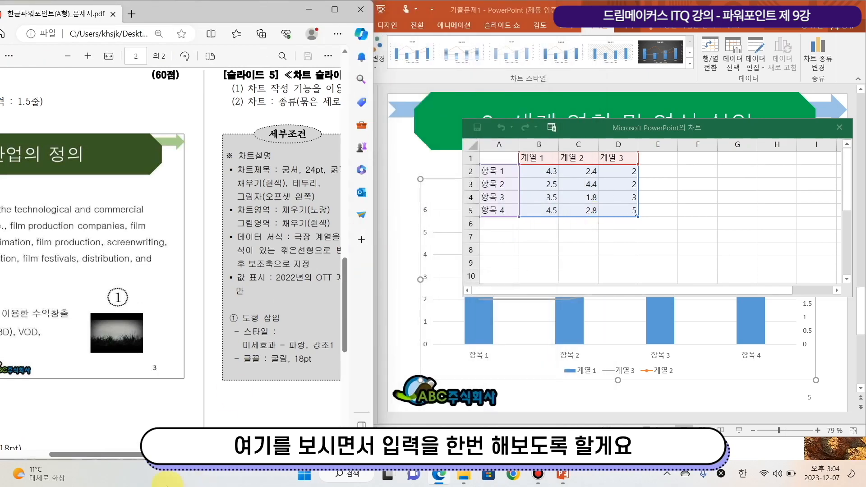
{"action": "scroll", "coordinate": [119, 453], "scroll_direction": "right", "scroll_amount": 5}
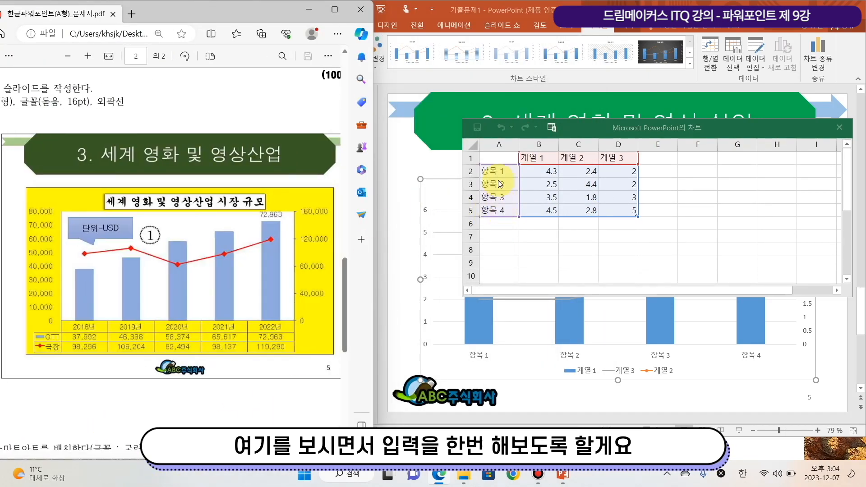
- Replace the first category name, 항목 1 in cell A2 of the chart data, with OTT
{"action": "left_click", "coordinate": [500, 172]}
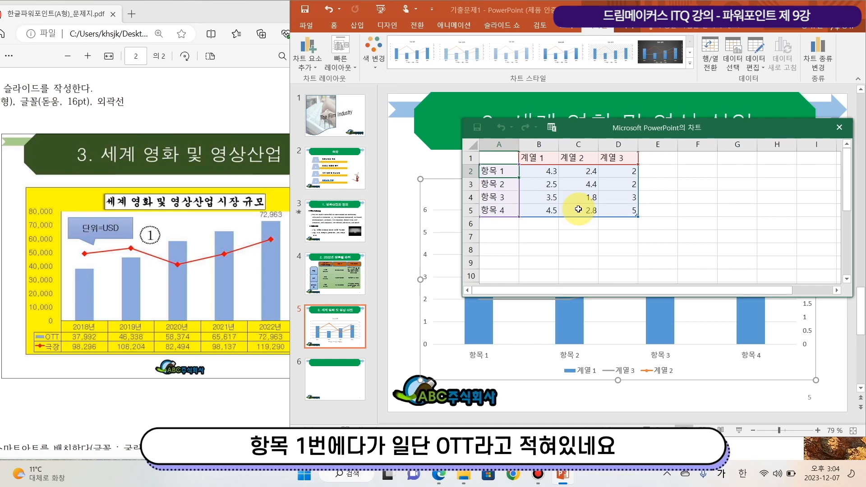
{"action": "type", "text": "ㅐㅅㅅ"}
{"action": "key", "text": "BackSpace"}
{"action": "key", "text": "BackSpace"}
{"action": "key", "text": "BackSpace"}
{"action": "key", "text": "Hangul"}
{"action": "type", "text": "OTT"}
{"action": "left_click", "coordinate": [515, 193]}
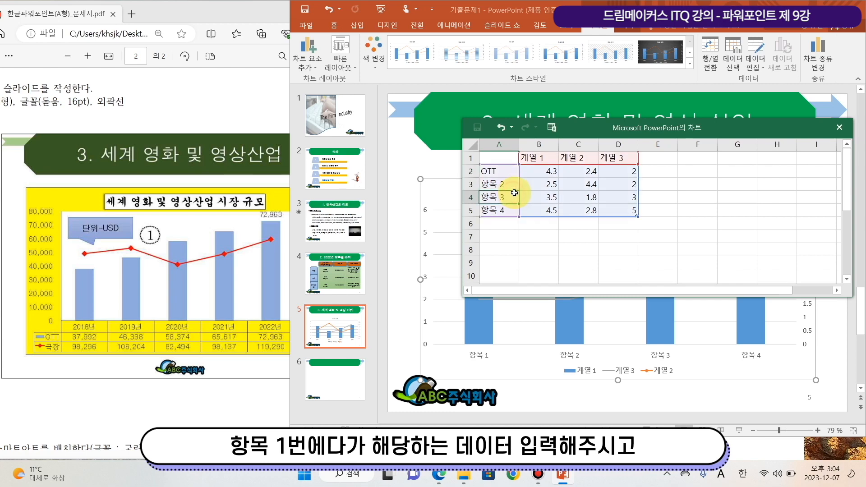
- Replace the second category name, 항목 2 in cell A3, with 극장
{"action": "left_click", "coordinate": [511, 186]}
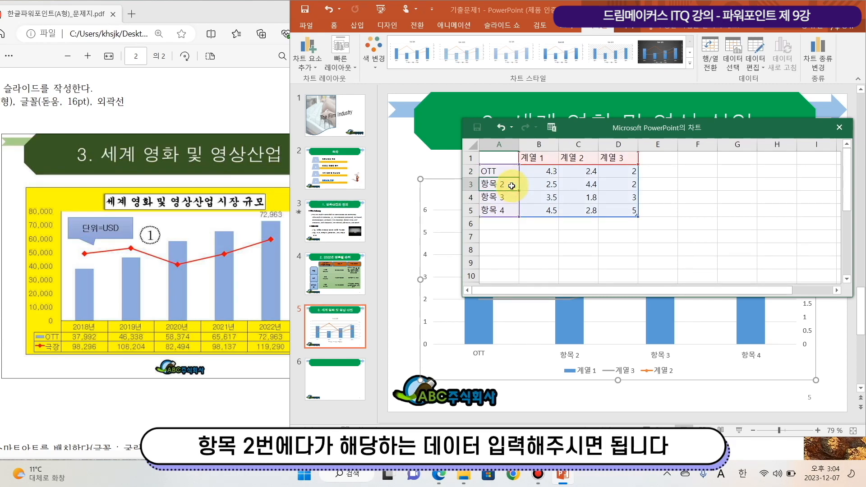
{"action": "type", "text": "rmrwk"}
{"action": "key", "text": "BackSpace"}
{"action": "key", "text": "BackSpace"}
{"action": "key", "text": "BackSpace"}
{"action": "key", "text": "BackSpace"}
{"action": "key", "text": "Hangul"}
{"action": "type", "text": "ㄱ"}
{"action": "type", "text": "극장"}
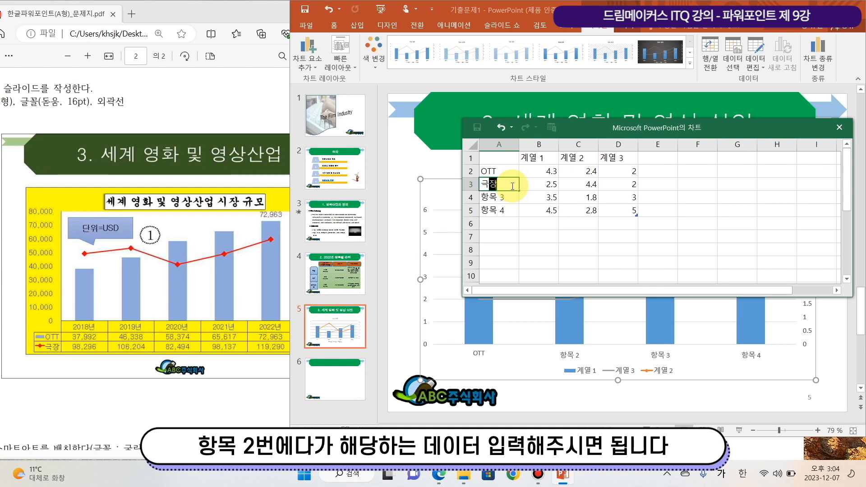
{"action": "key", "text": "Return"}
- Enter the series headers 2018년, 2019년, 2020년, 2021년 and 2022년 in cells B1 to F1
{"action": "left_click_drag", "start_coordinate": [536, 158], "coordinate": [631, 164]}
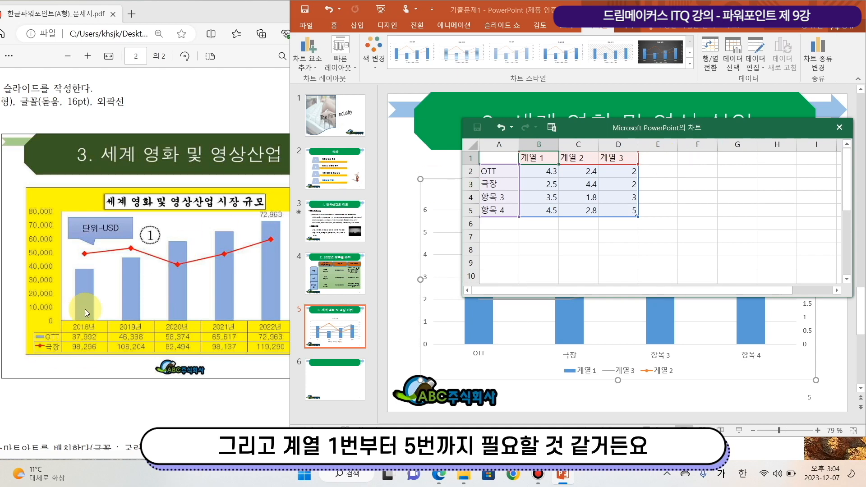
{"action": "left_click", "coordinate": [74, 329]}
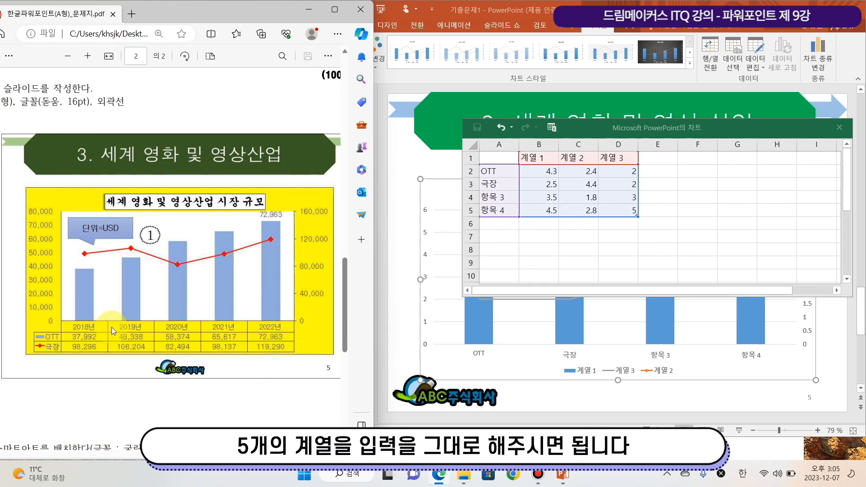
{"action": "left_click", "coordinate": [551, 156]}
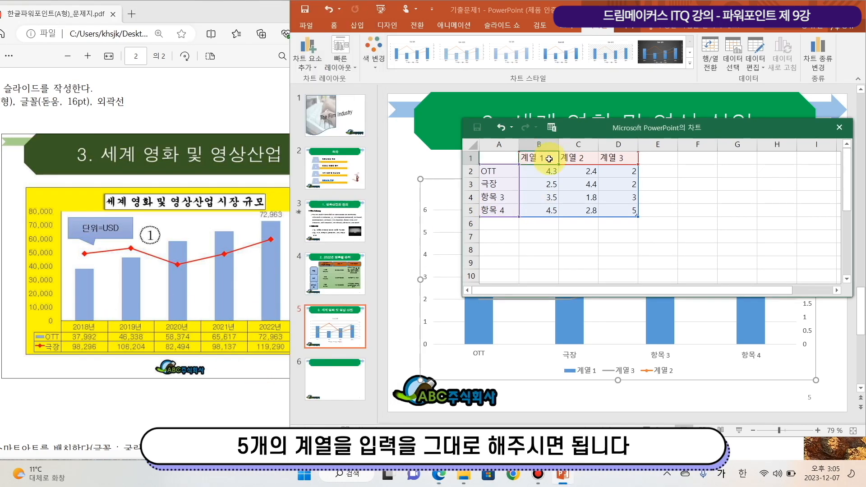
{"action": "type", "text": "2018"}
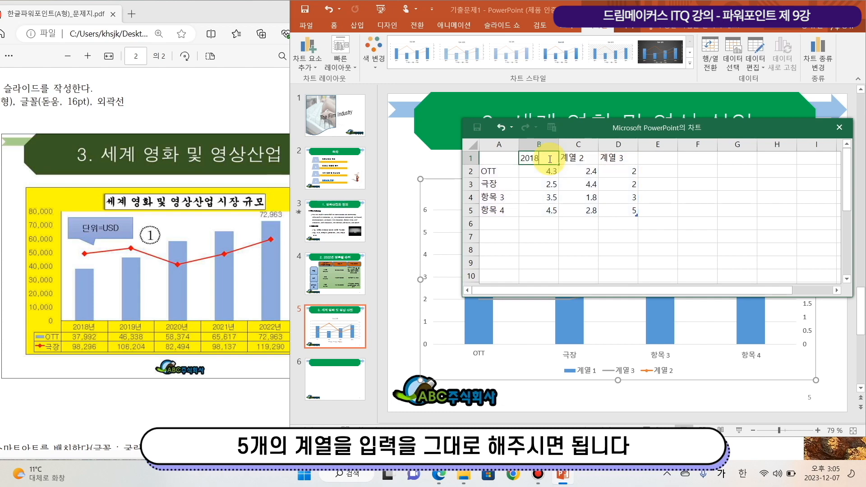
{"action": "type", "text": "년"}
{"action": "left_click", "coordinate": [583, 158]}
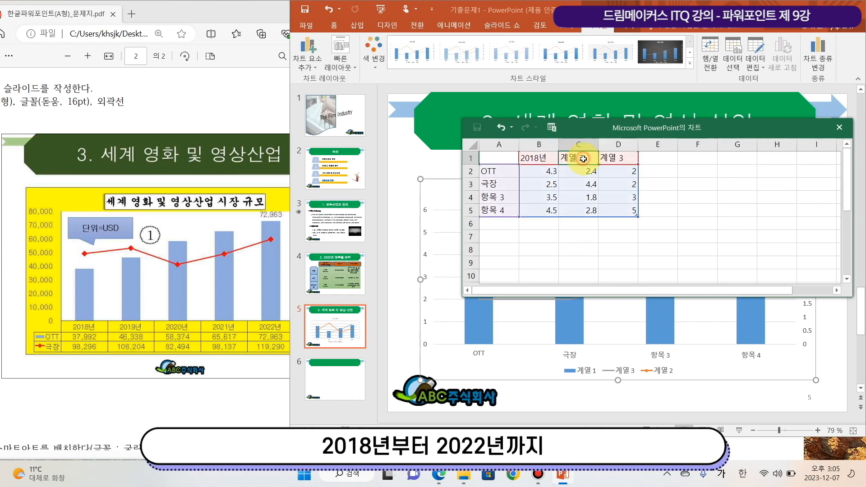
{"action": "type", "text": "2019"}
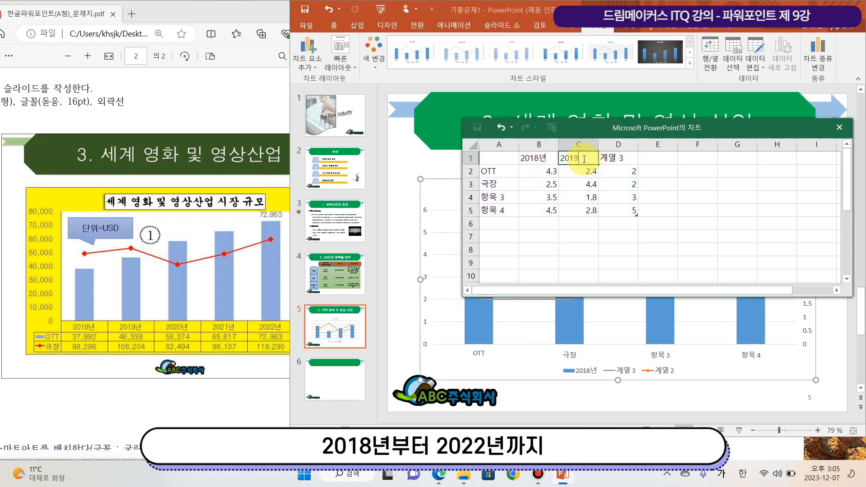
{"action": "type", "text": "년\t2020년\t2021년\t2022년"}
{"action": "left_click", "coordinate": [654, 234]}
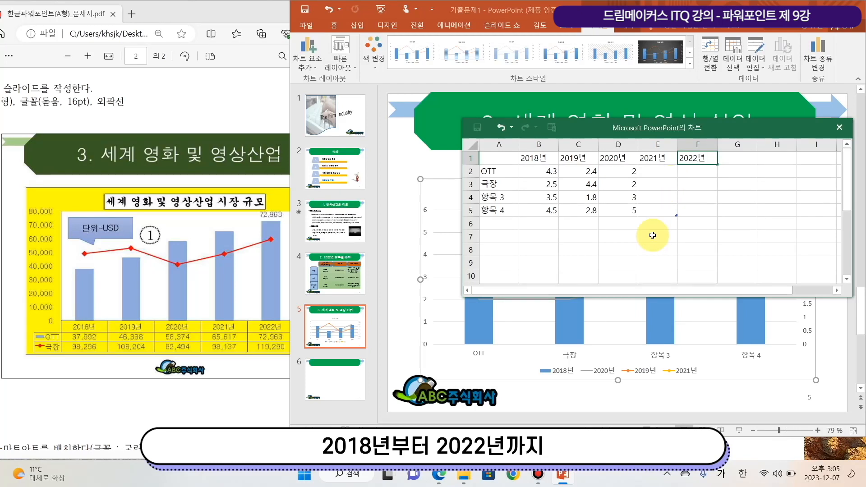
- Fill the OTT row with 37992, 46338, 58374, 65617 and 72963, without thousands separators
{"action": "left_click", "coordinate": [550, 172]}
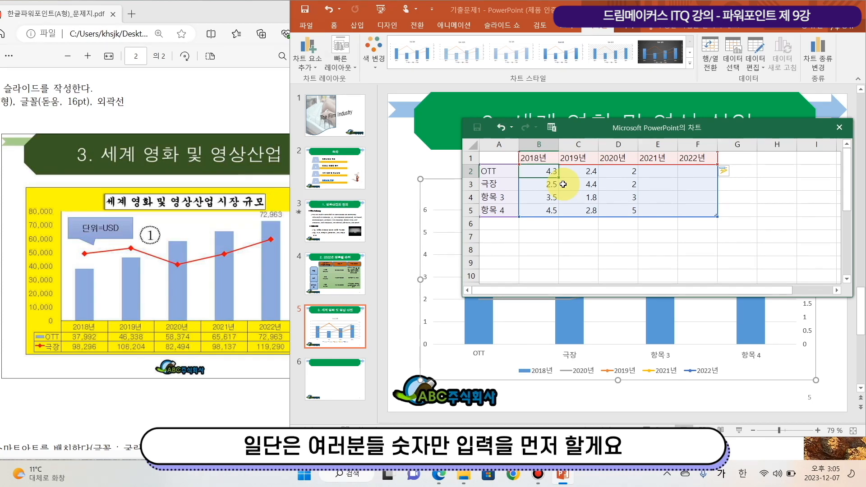
{"action": "type", "text": "3"}
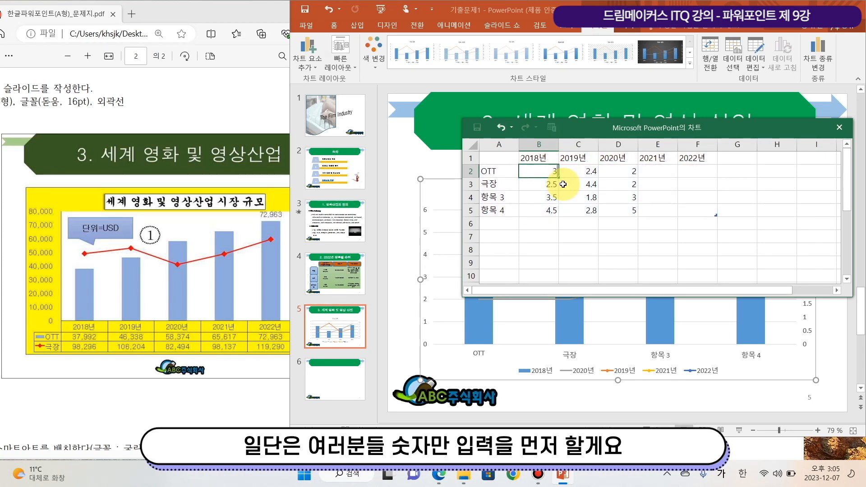
{"action": "type", "text": "7,"}
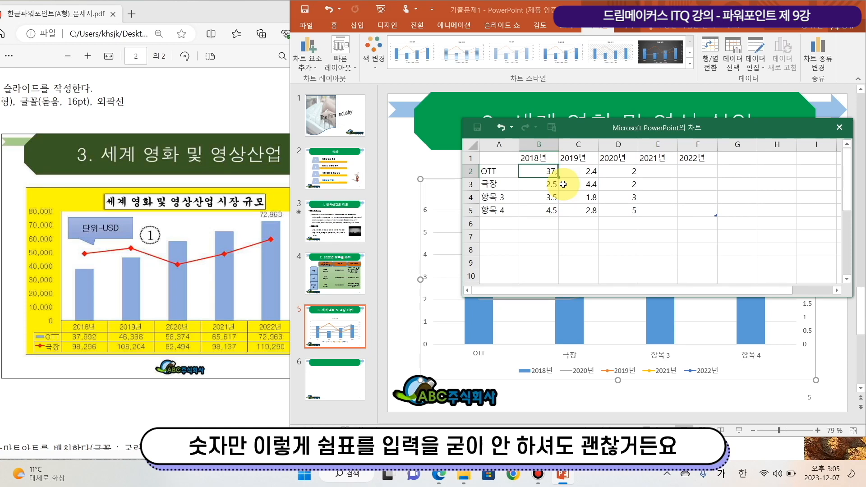
{"action": "key", "text": "BackSpace"}
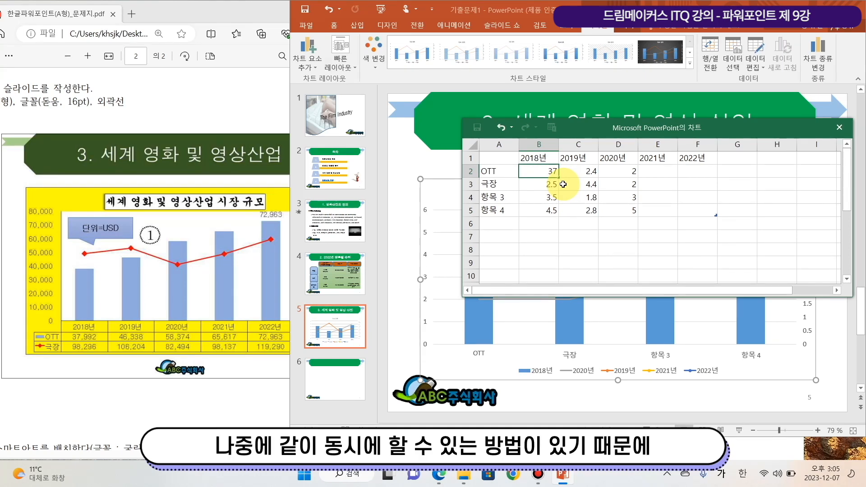
{"action": "type", "text": "992"}
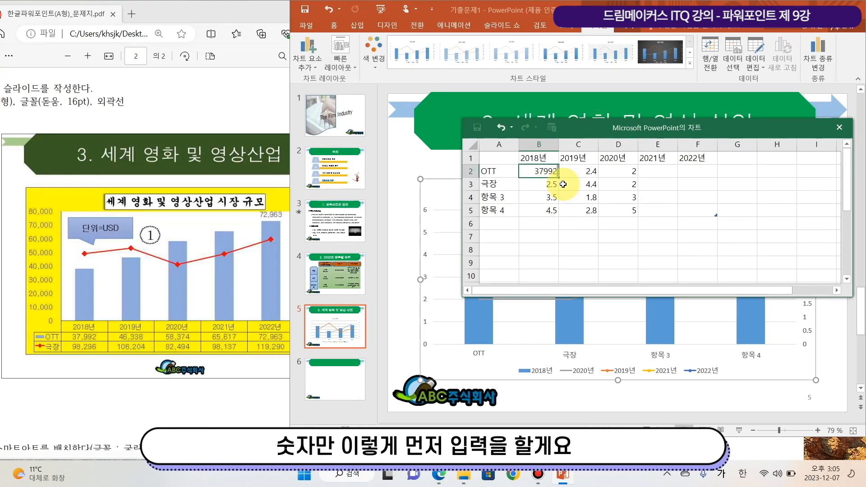
{"action": "key", "text": "Tab"}
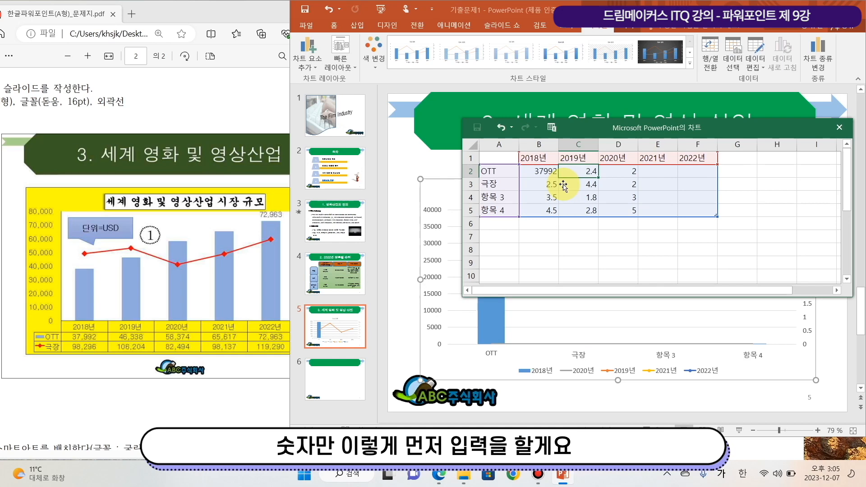
{"action": "type", "text": "46338"}
{"action": "key", "text": "Tab"}
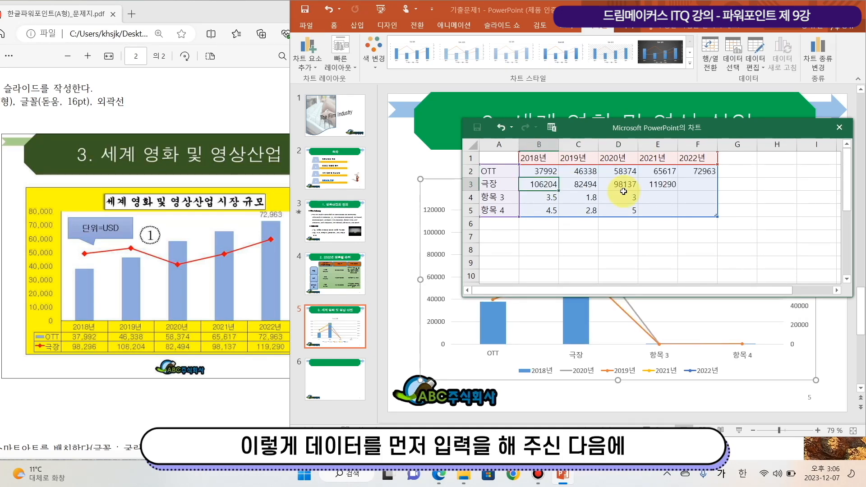
- Correct the 극장 row to 98296, 106204, 82494, 98137 and 119290 across cells B3 to F3
{"action": "left_click", "coordinate": [537, 185]}
{"action": "left_click_drag", "start_coordinate": [537, 185], "coordinate": [682, 183]}
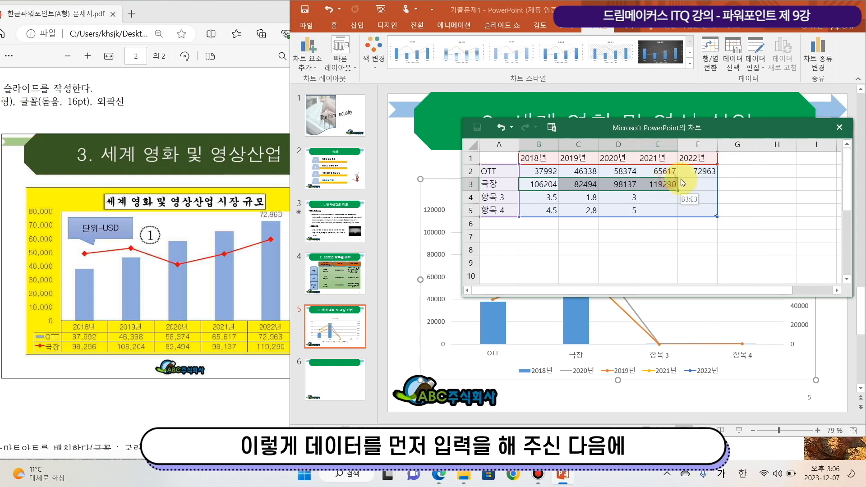
{"action": "left_click_drag", "start_coordinate": [682, 182], "coordinate": [703, 183]}
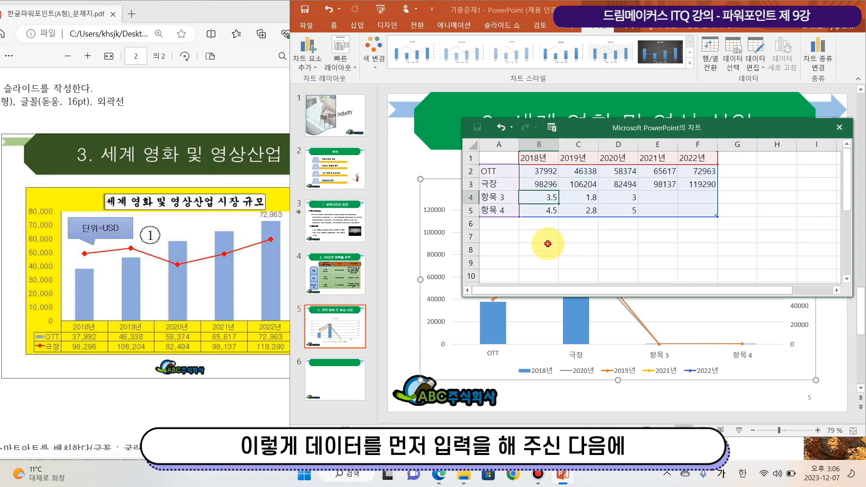
{"action": "left_click", "coordinate": [548, 245]}
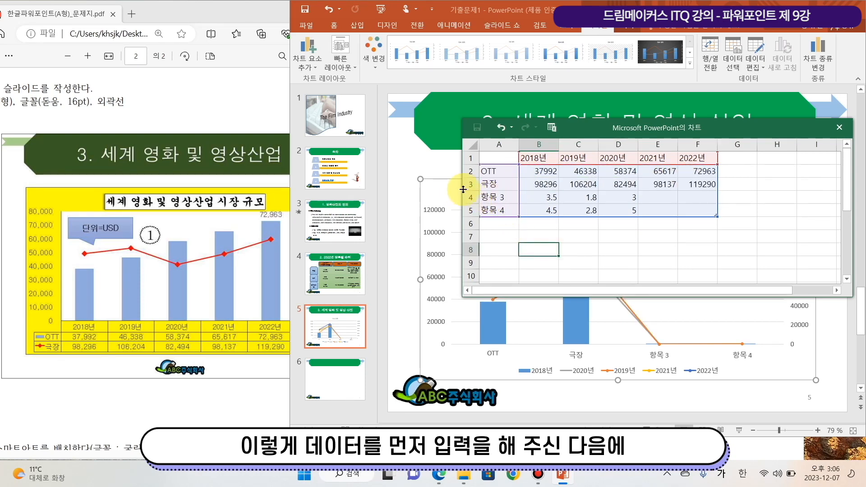
- Delete the unneeded 항목 3 and 항목 4 rows, rows 4 and 5, from the chart data sheet
{"action": "left_click_drag", "start_coordinate": [469, 198], "coordinate": [472, 211]}
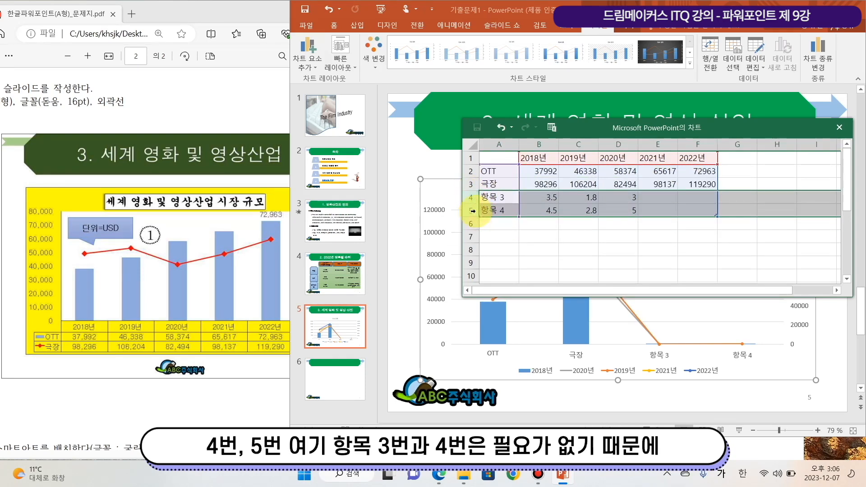
{"action": "left_click", "coordinate": [498, 199]}
{"action": "left_click", "coordinate": [504, 212]}
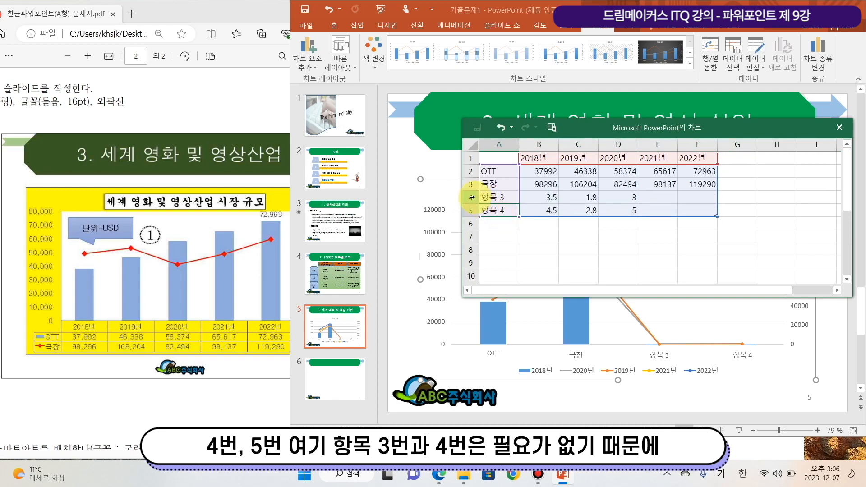
{"action": "left_click_drag", "start_coordinate": [472, 197], "coordinate": [471, 213]}
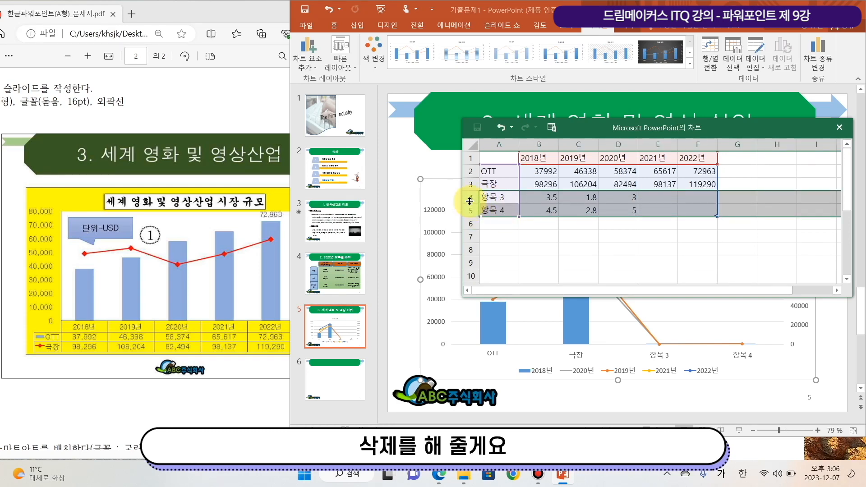
{"action": "left_click", "coordinate": [470, 199]}
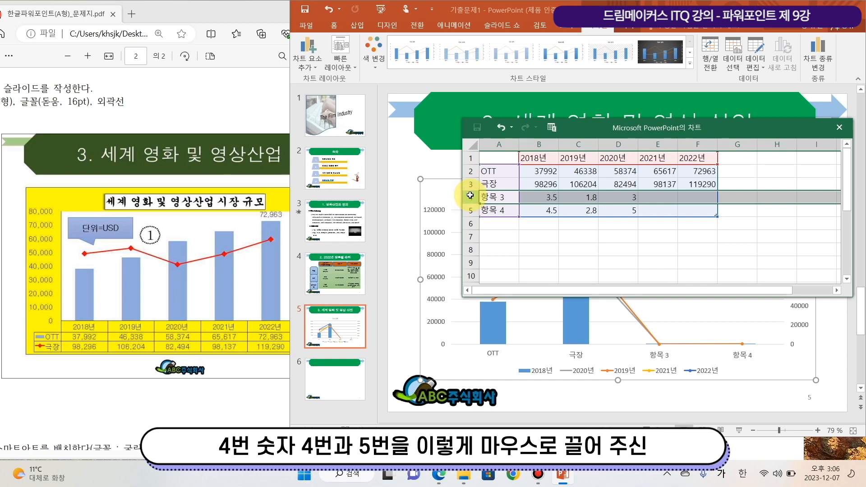
{"action": "left_click_drag", "start_coordinate": [471, 195], "coordinate": [471, 212]}
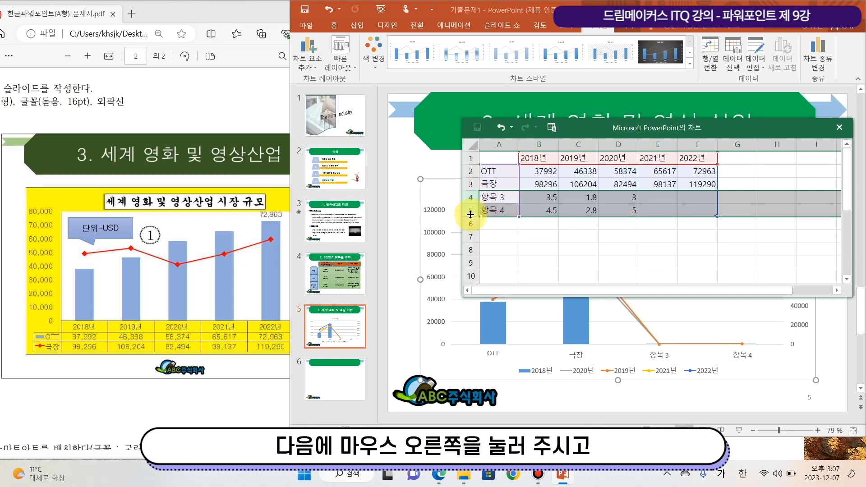
{"action": "right_click", "coordinate": [470, 215]}
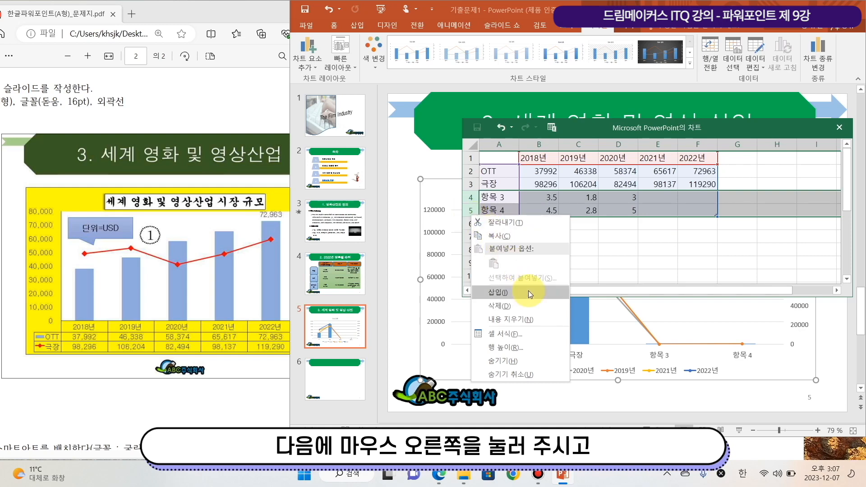
{"action": "left_click", "coordinate": [472, 195]}
{"action": "right_click", "coordinate": [472, 202]}
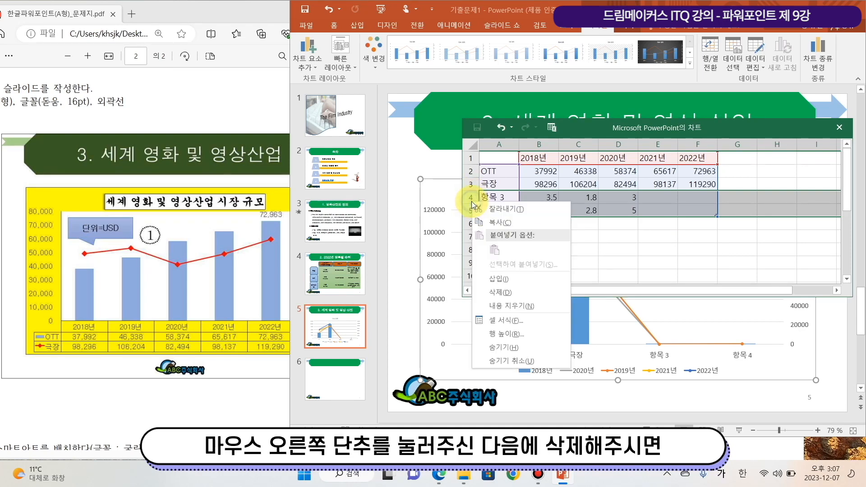
{"action": "left_click", "coordinate": [527, 296]}
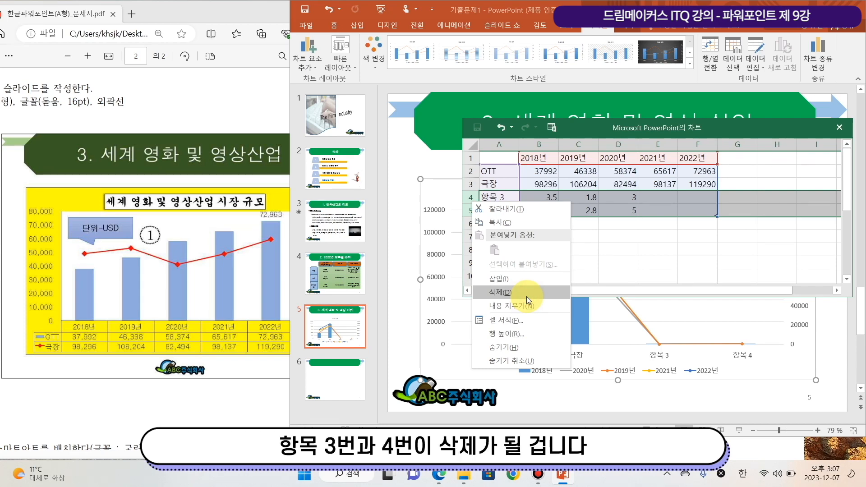
{"action": "left_click", "coordinate": [527, 296]}
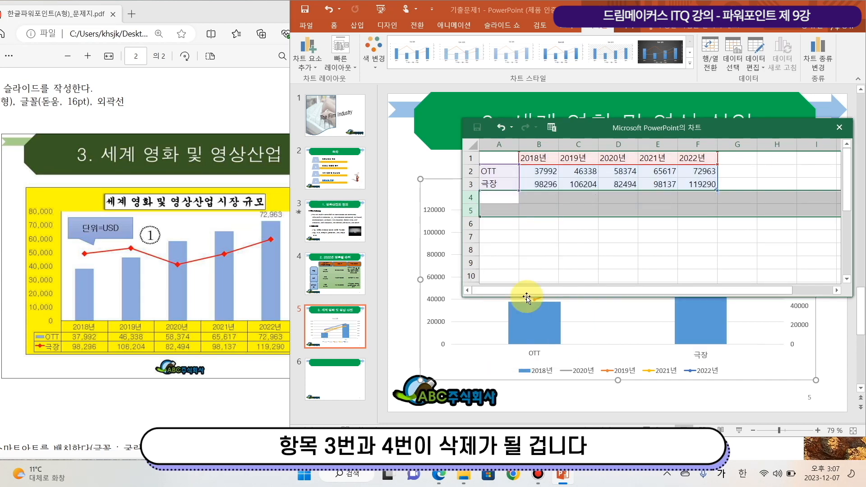
{"action": "left_click", "coordinate": [605, 248]}
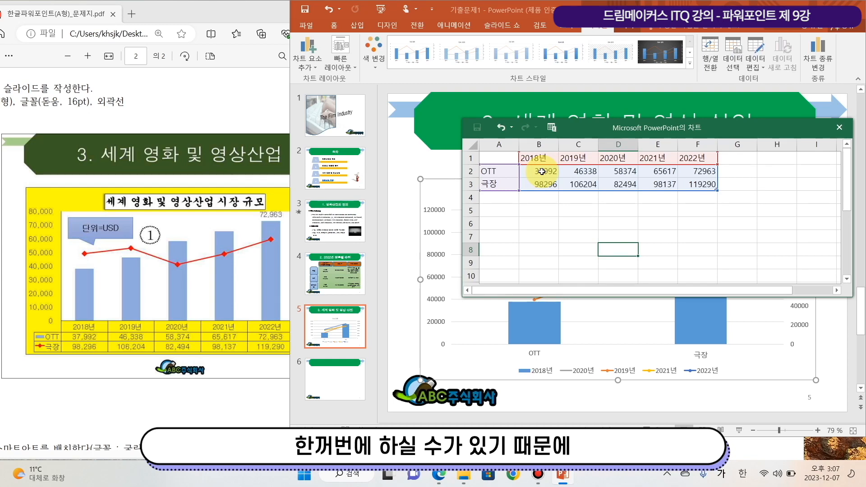
- Format the figures in cells B2 to F3 as 숫자 with 0 decimal places and the 1000 separator enabled
{"action": "left_click_drag", "start_coordinate": [539, 174], "coordinate": [700, 184]}
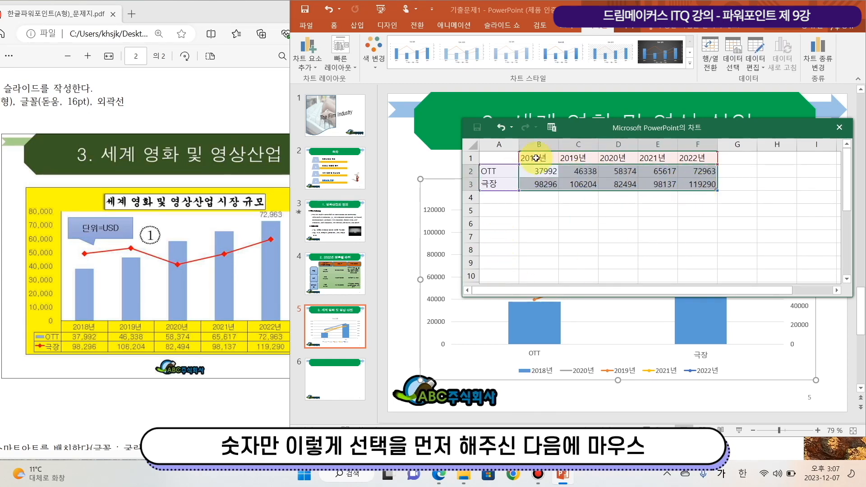
{"action": "right_click", "coordinate": [651, 179]}
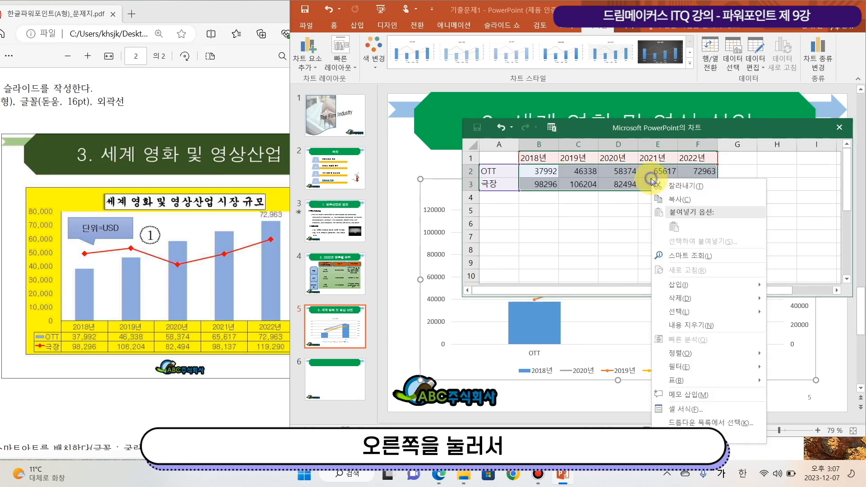
{"action": "left_click", "coordinate": [546, 203]}
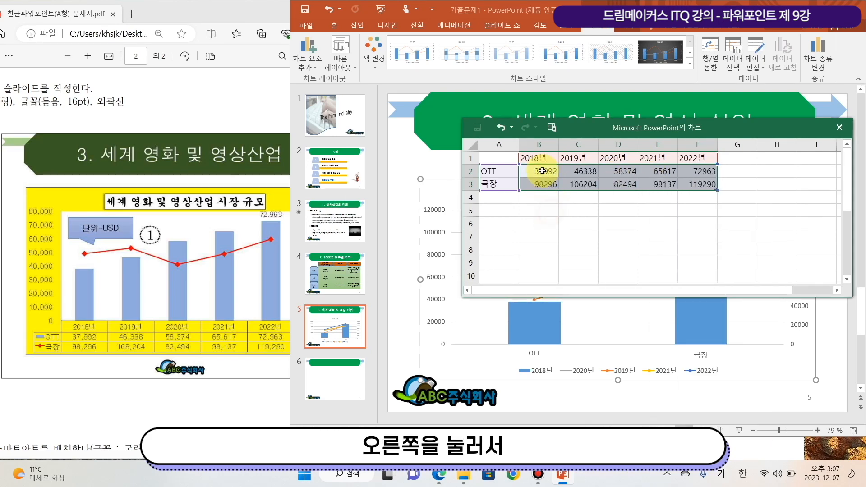
{"action": "left_click", "coordinate": [562, 216]}
{"action": "left_click_drag", "start_coordinate": [541, 172], "coordinate": [703, 184]}
{"action": "right_click", "coordinate": [703, 184]}
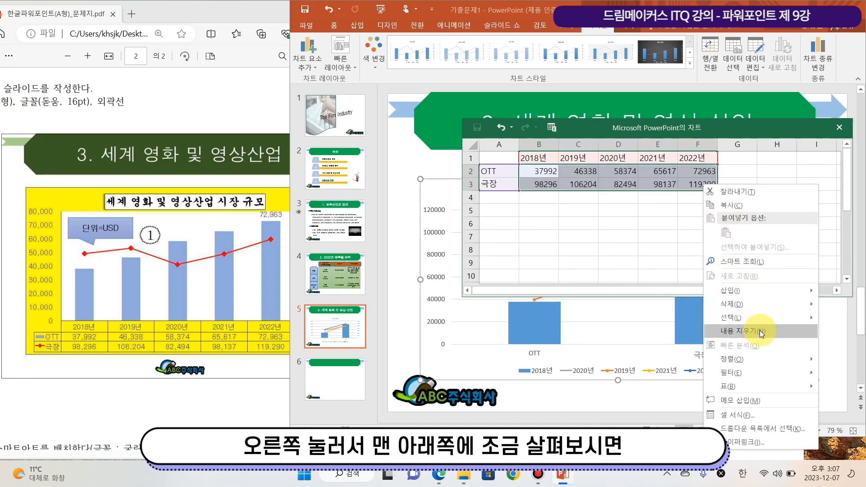
{"action": "left_click", "coordinate": [776, 418]}
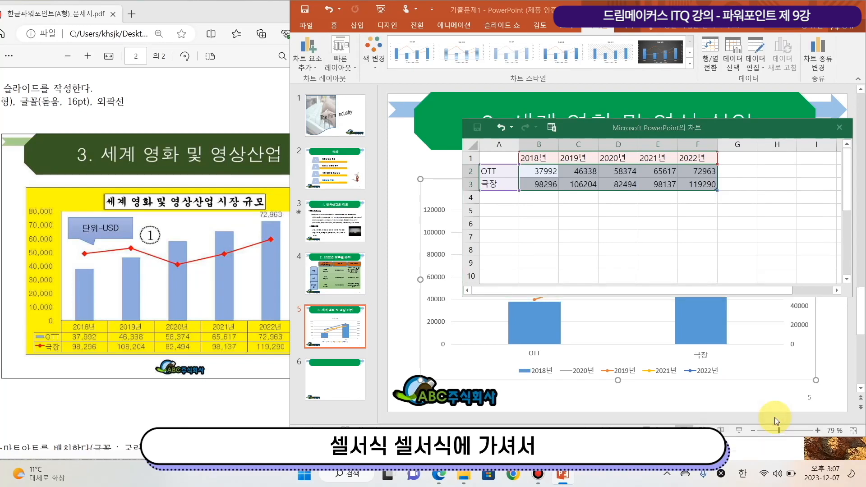
{"action": "left_click", "coordinate": [589, 208]}
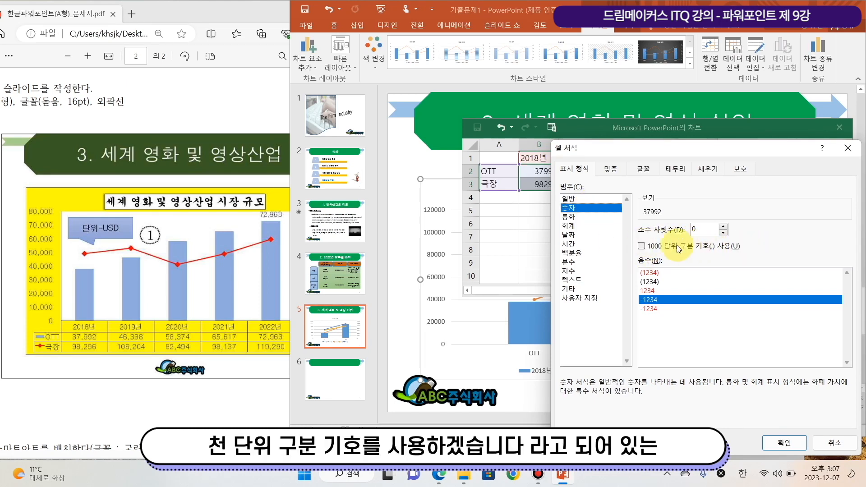
{"action": "left_click", "coordinate": [642, 247]}
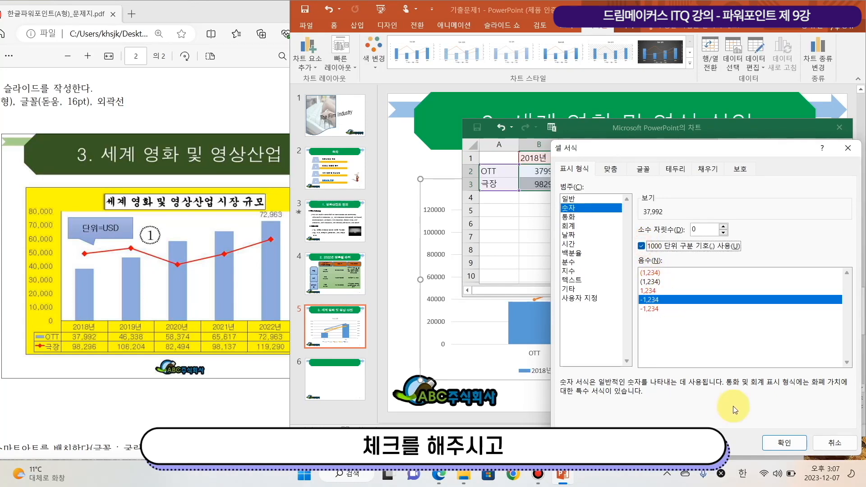
{"action": "left_click", "coordinate": [797, 449]}
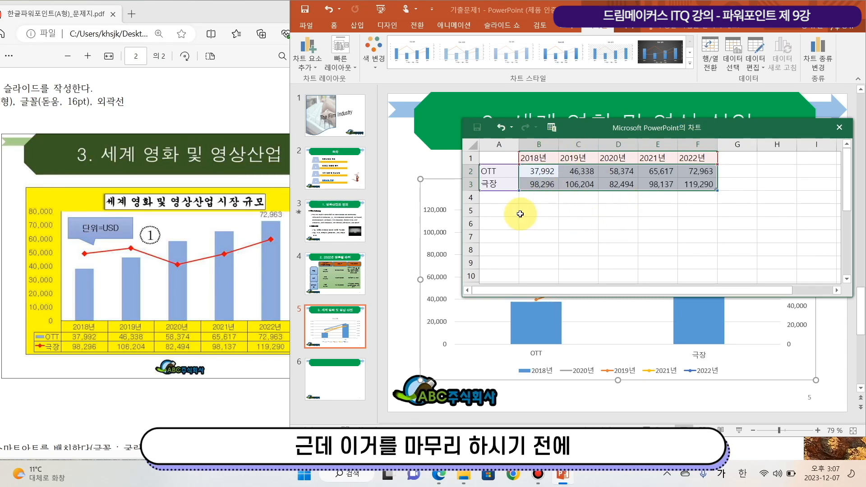
- Switch the chart's rows and columns so the years form the horizontal axis, and close the chart data sheet
{"action": "left_click_drag", "start_coordinate": [632, 132], "coordinate": [474, 20]}
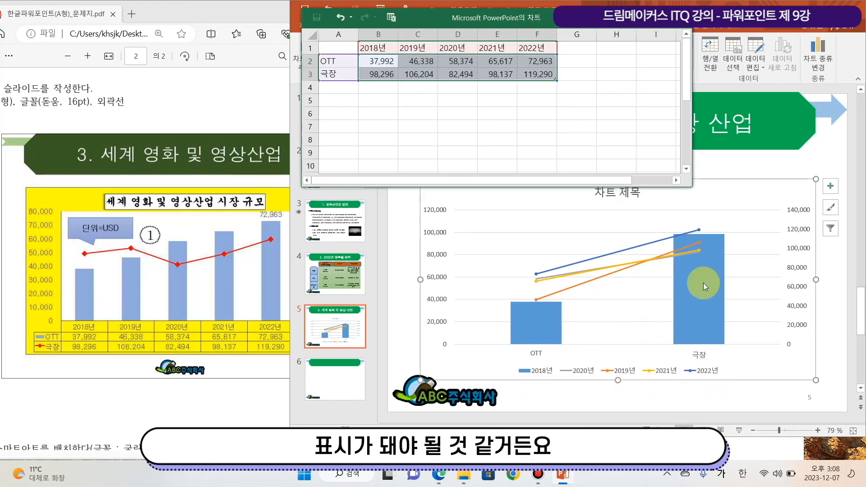
{"action": "left_click_drag", "start_coordinate": [432, 21], "coordinate": [550, 139]}
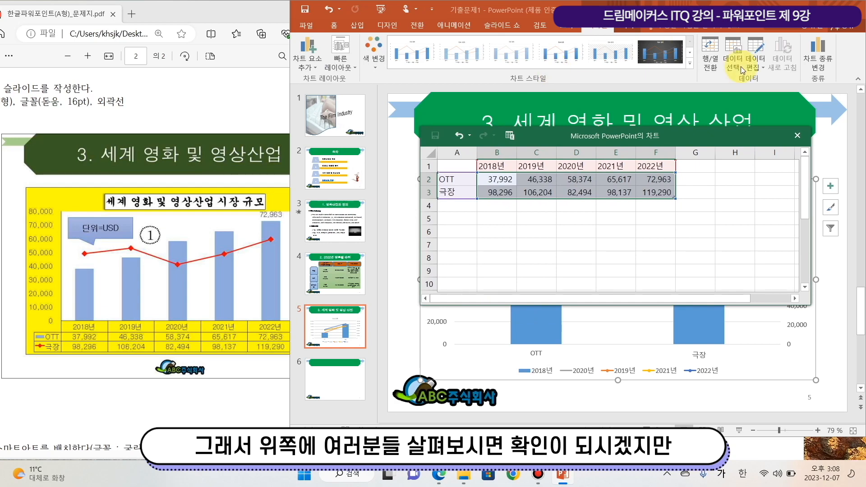
{"action": "left_click", "coordinate": [713, 50]}
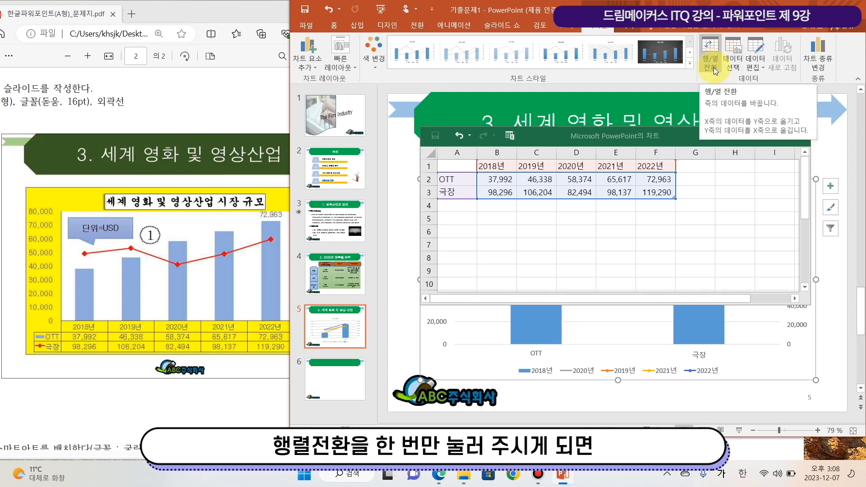
{"action": "left_click", "coordinate": [709, 48]}
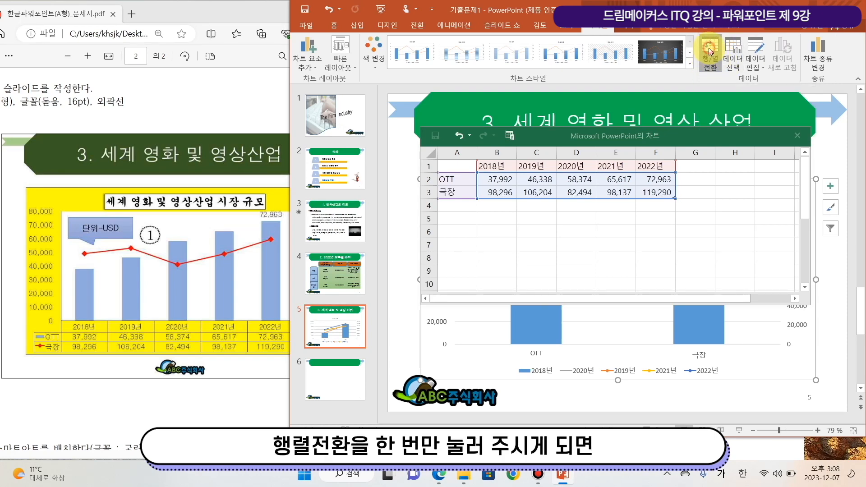
{"action": "left_click_drag", "start_coordinate": [630, 135], "coordinate": [391, 28]}
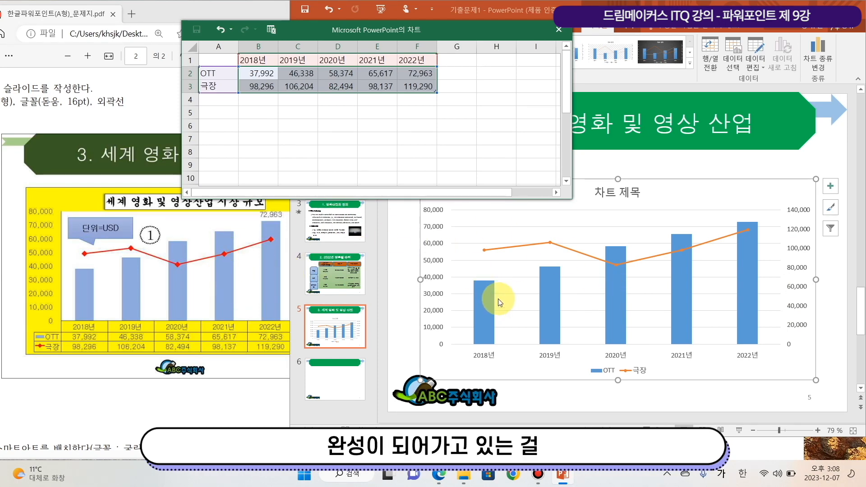
{"action": "left_click_drag", "start_coordinate": [461, 33], "coordinate": [505, 83]}
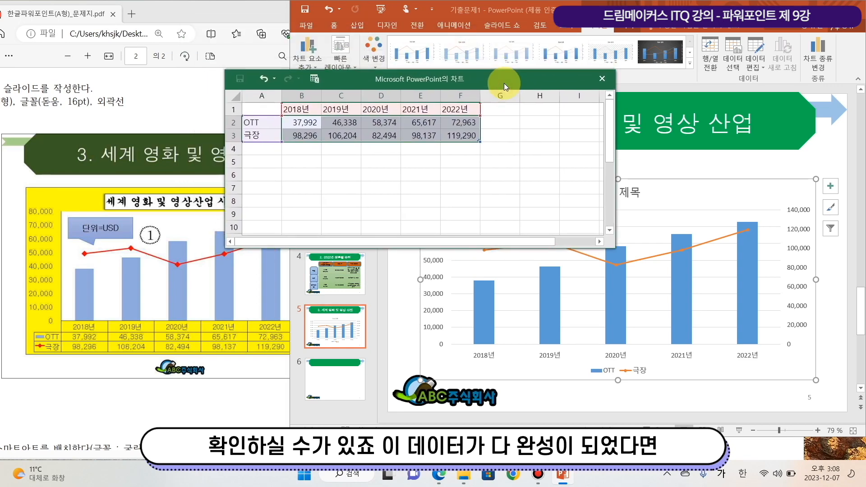
{"action": "left_click", "coordinate": [595, 78]}
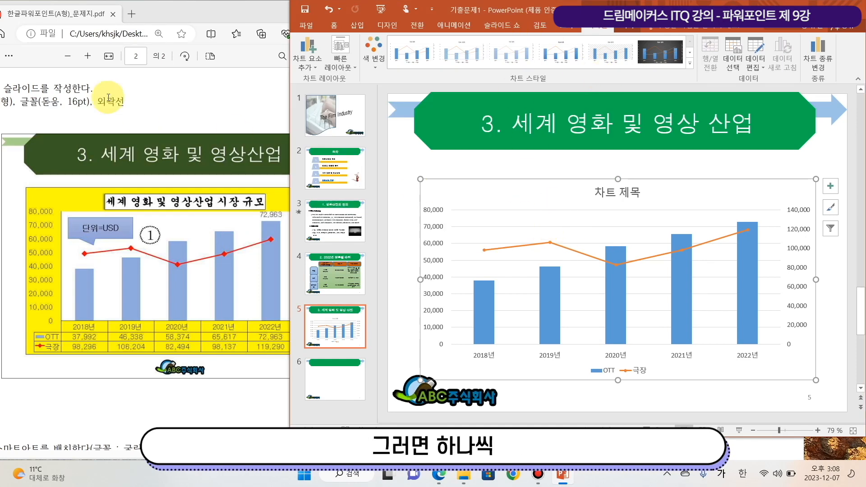